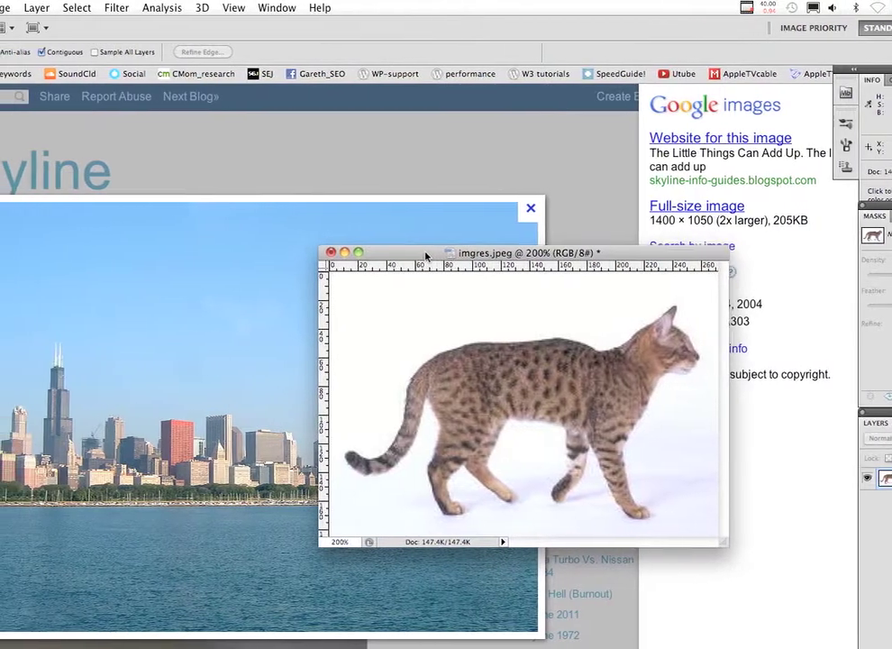
Reposition the imgres.jpeg cat photo window over the skyline image
left_click_drag(349, 255, 108, 236)
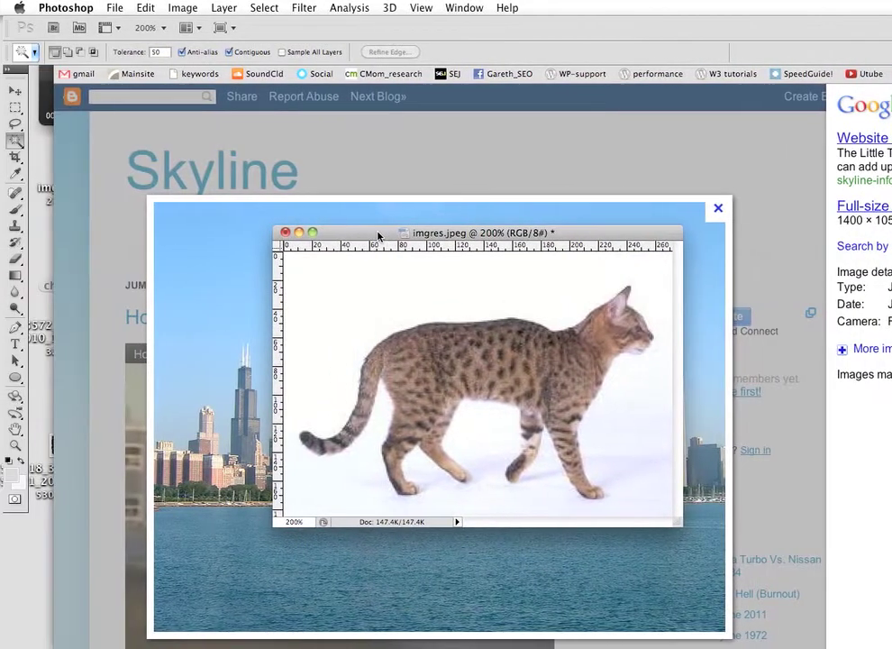
left_click_drag(379, 236, 462, 251)
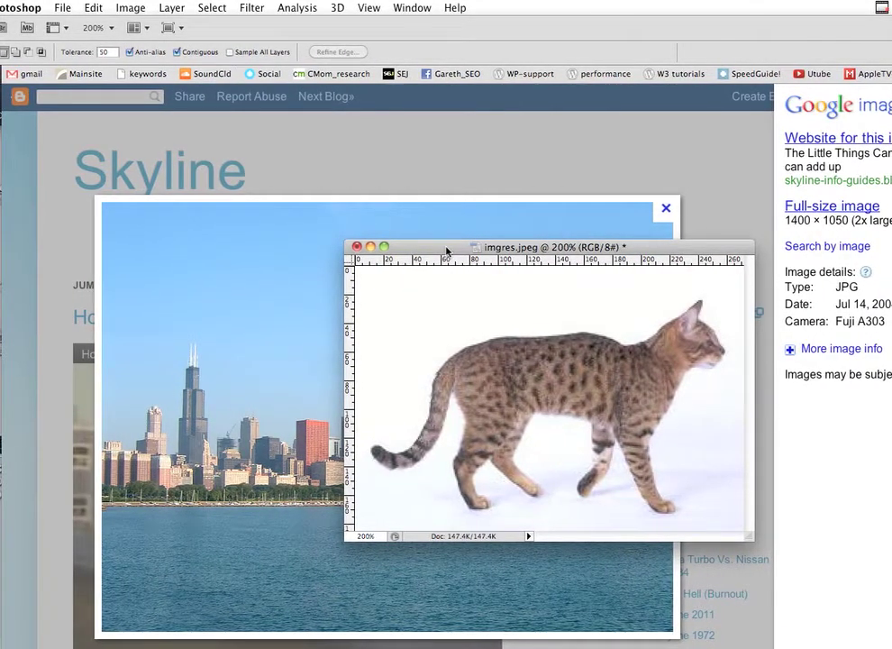
mouse_move(446, 251)
left_mouse_down()
mouse_move(416, 212)
mouse_move(434, 291)
mouse_move(442, 285)
mouse_move(397, 189)
mouse_move(378, 185)
mouse_move(422, 238)
mouse_move(391, 226)
mouse_move(451, 248)
left_mouse_up()
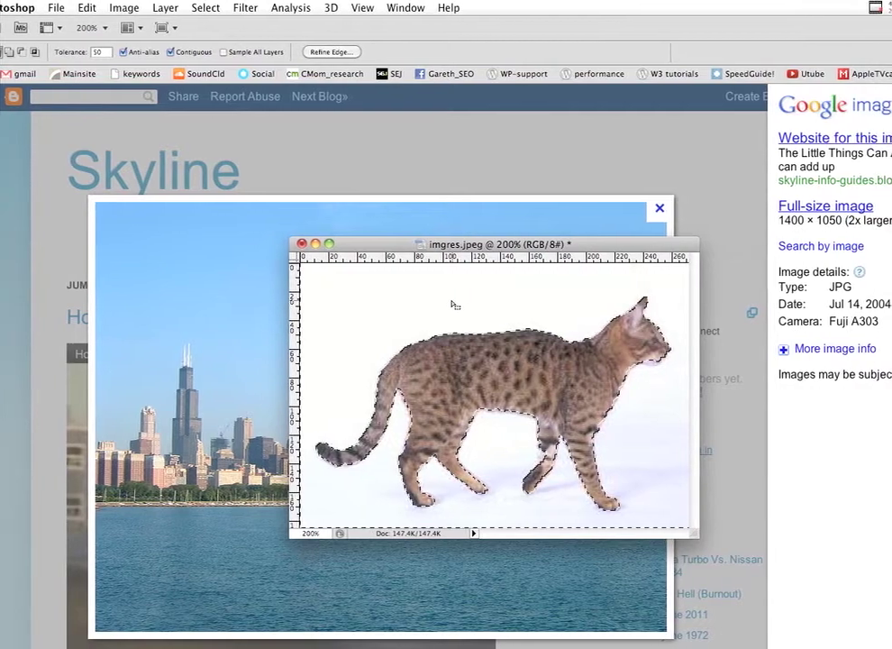
Select the white backdrop at tolerance 50, then invert the selection to isolate the cat
left_click(481, 303)
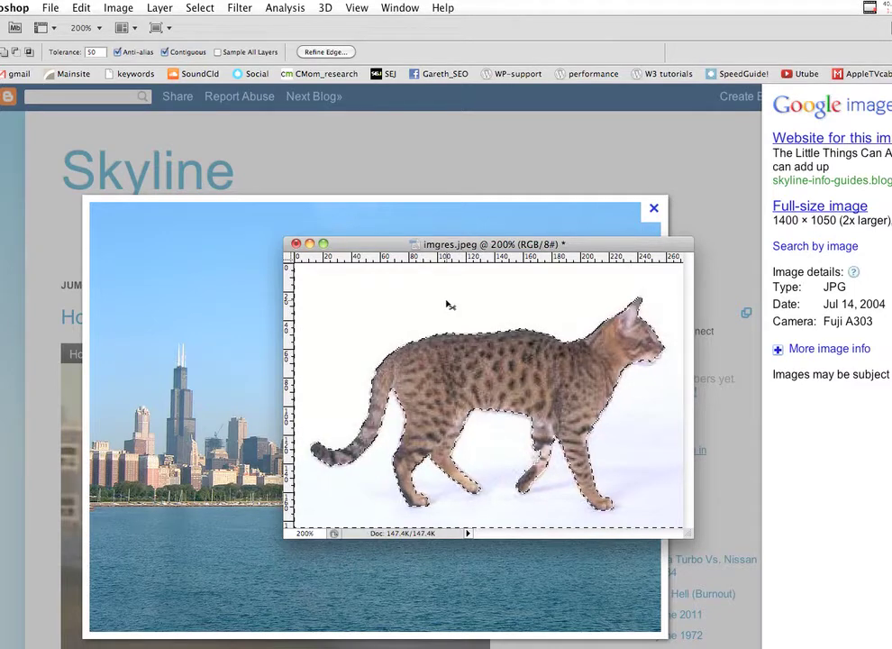
key("super+shift+i")
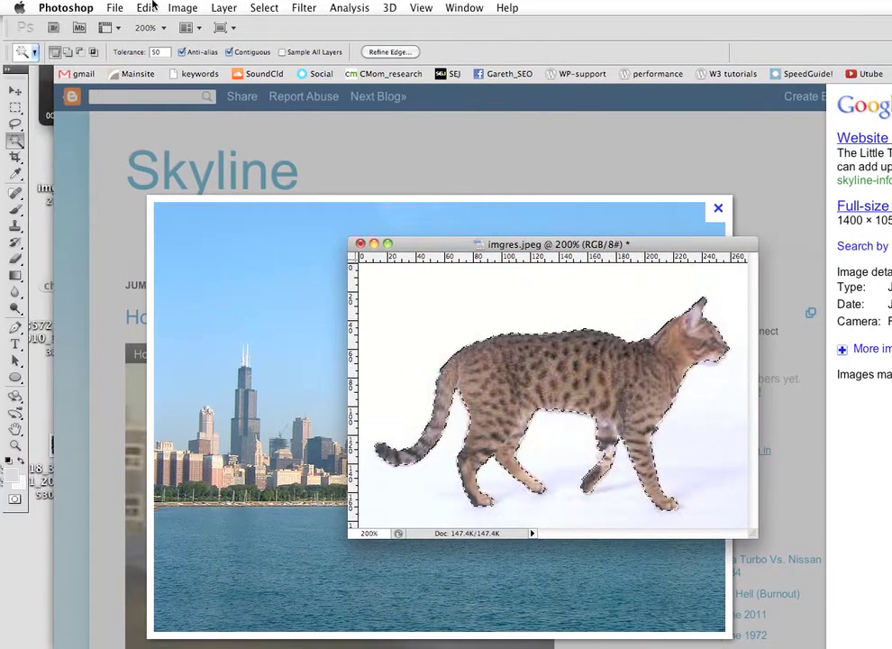
Copy the selected cat and return to Photoshop with chicago_skyline.jpeg in front
left_click(36, 8)
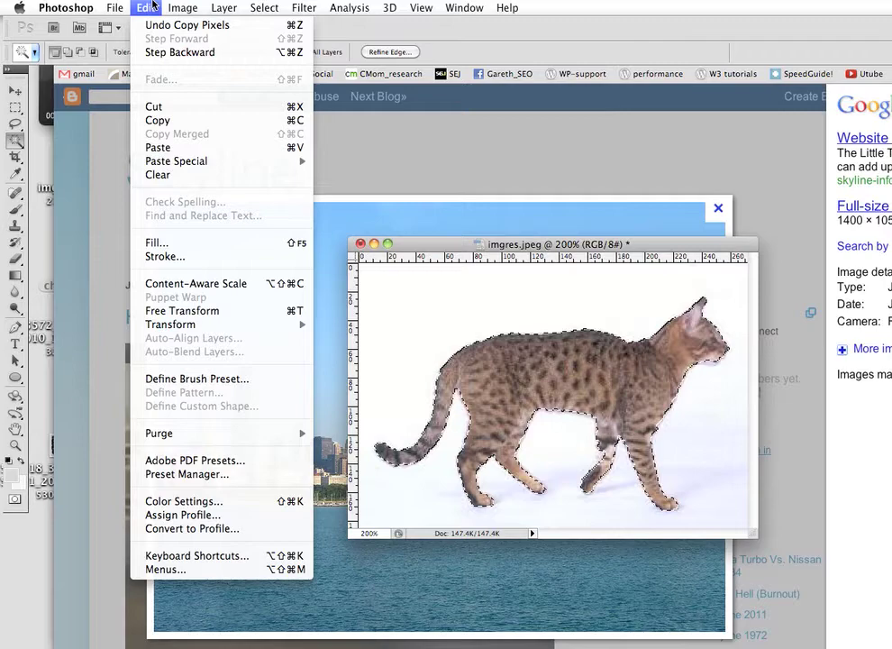
left_click(151, 5)
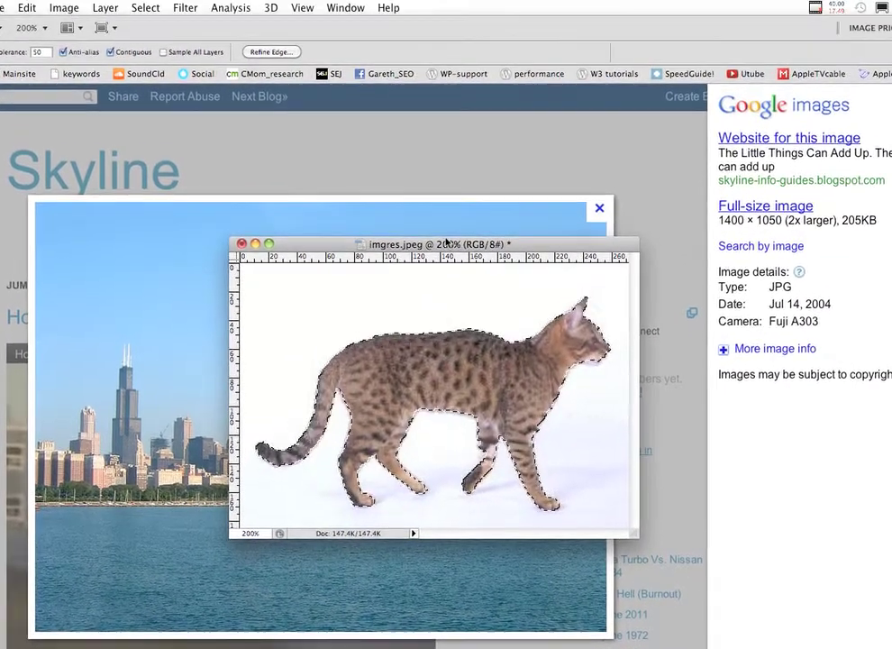
left_click_drag(432, 214, 476, 648)
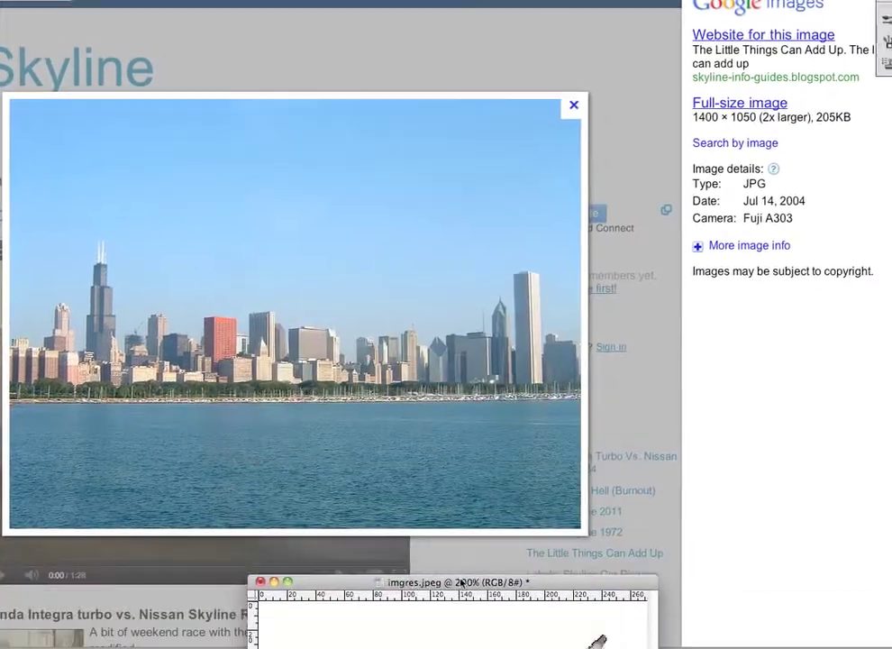
left_click_drag(460, 584, 448, 508)
key("super+Tab")
key("super+Tab")
key("super+Tab")
key("super+Tab")
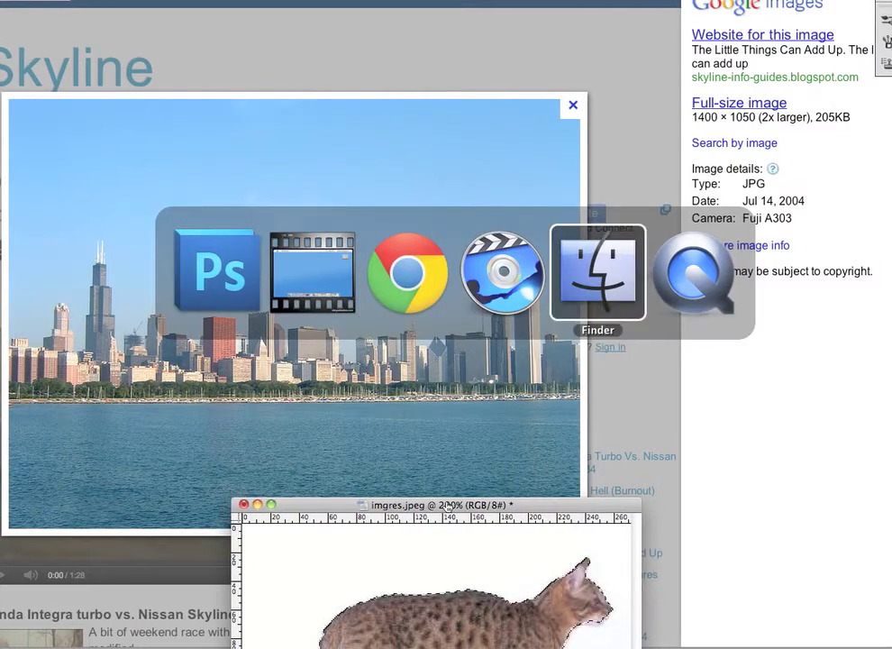
key("super+Tab")
key("super+Tab")
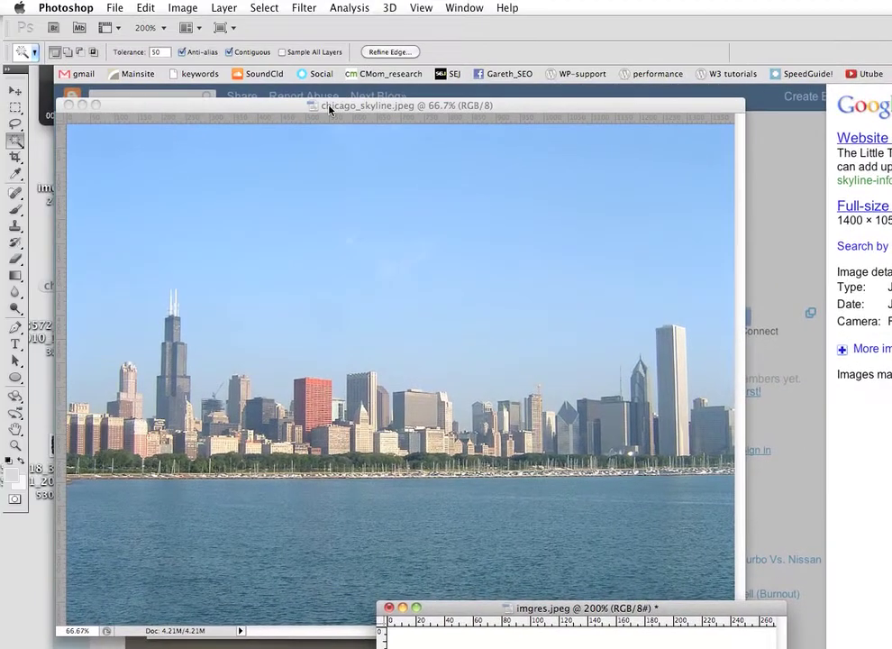
Position the chicago_skyline.jpeg window and add an empty Layer 1 above Background
left_click_drag(330, 109, 438, 117)
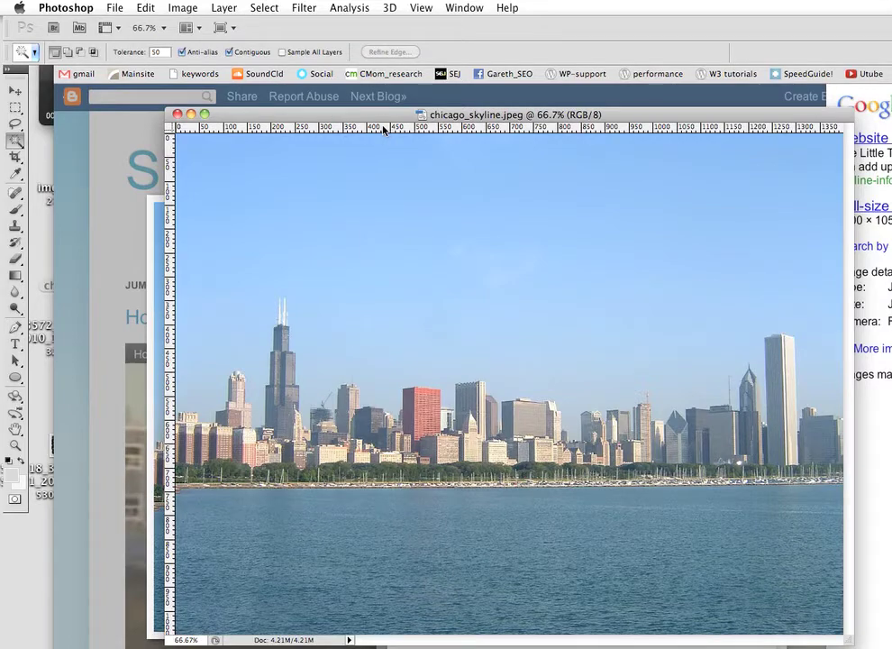
mouse_move(382, 119)
left_mouse_down()
mouse_move(254, 79)
mouse_move(364, 70)
mouse_move(375, 100)
mouse_move(395, 106)
left_mouse_up()
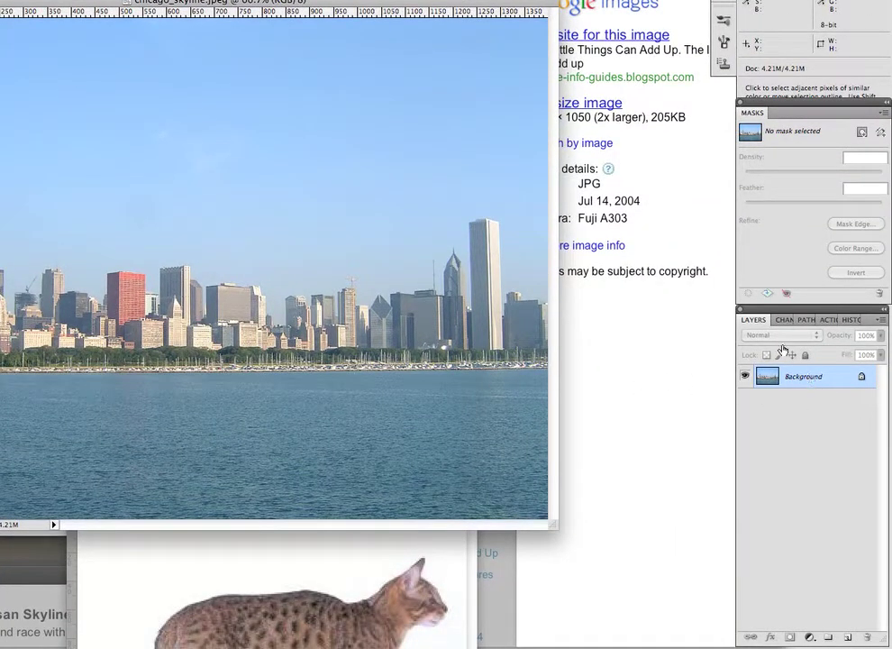
left_click(848, 637)
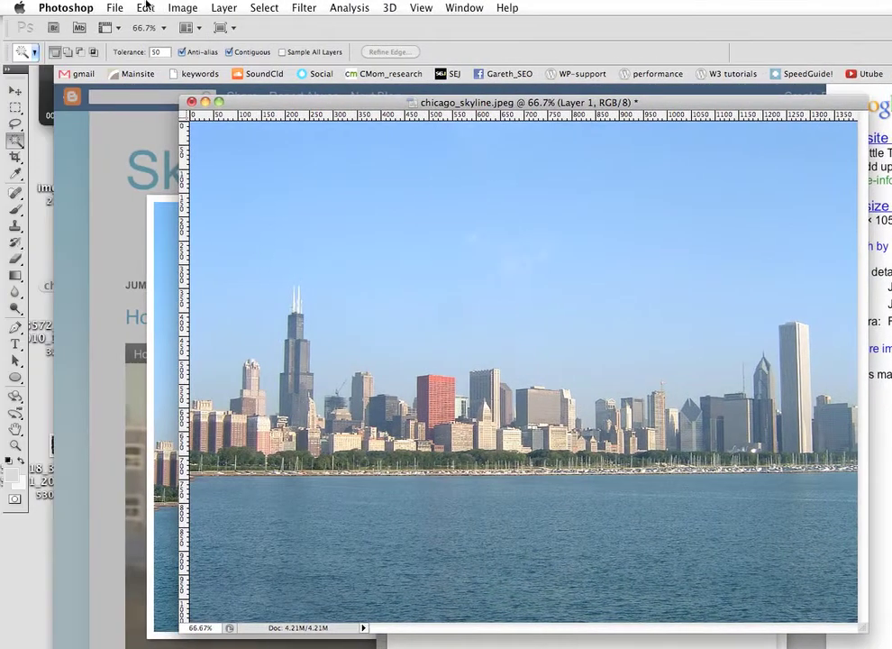
left_click(146, 7)
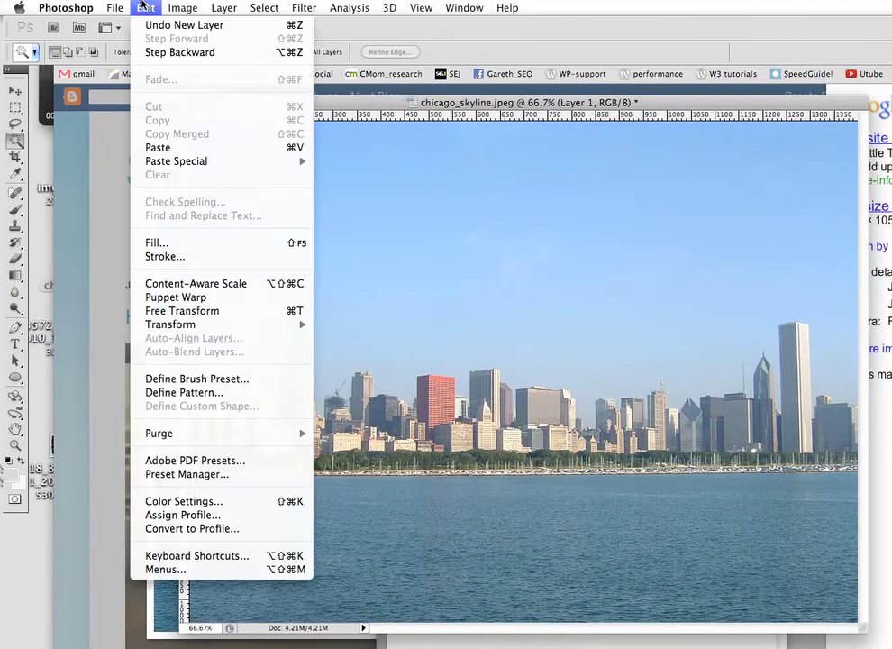
Paste the cat onto Layer 1 and drag it into the open sky above the buildings
left_click(181, 147)
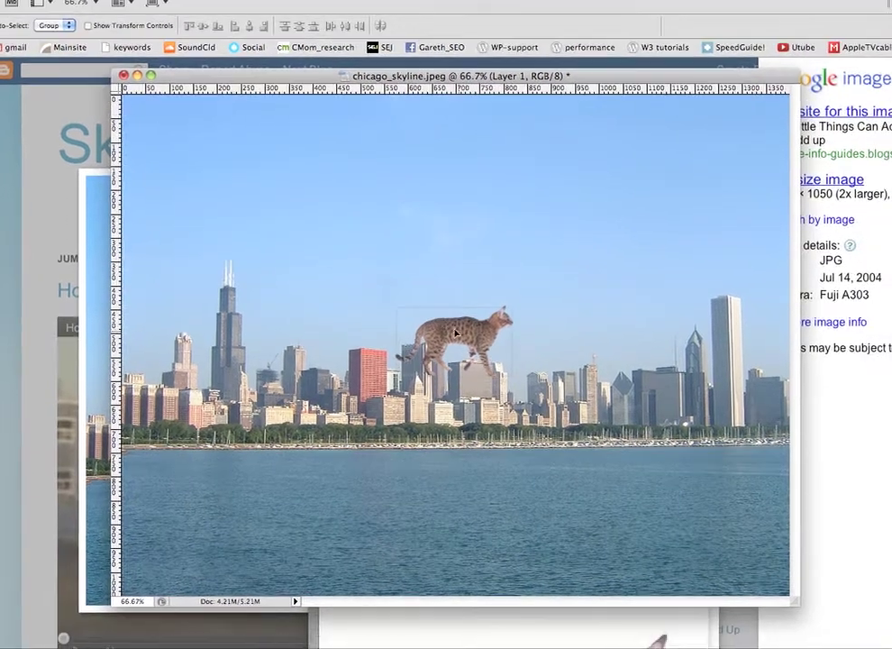
left_click_drag(457, 333, 603, 227)
left_click_drag(480, 227, 337, 250)
left_click_drag(450, 249, 508, 257)
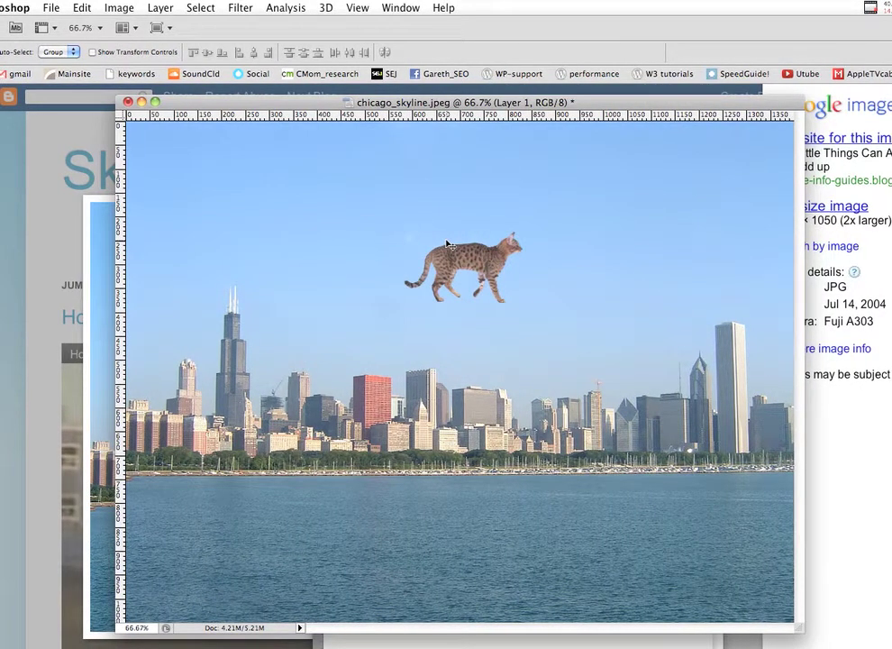
Check the Image and Transform menus, then start Free Transform (Cmd+T) on the cat
left_click(137, 6)
mouse_move(147, 5)
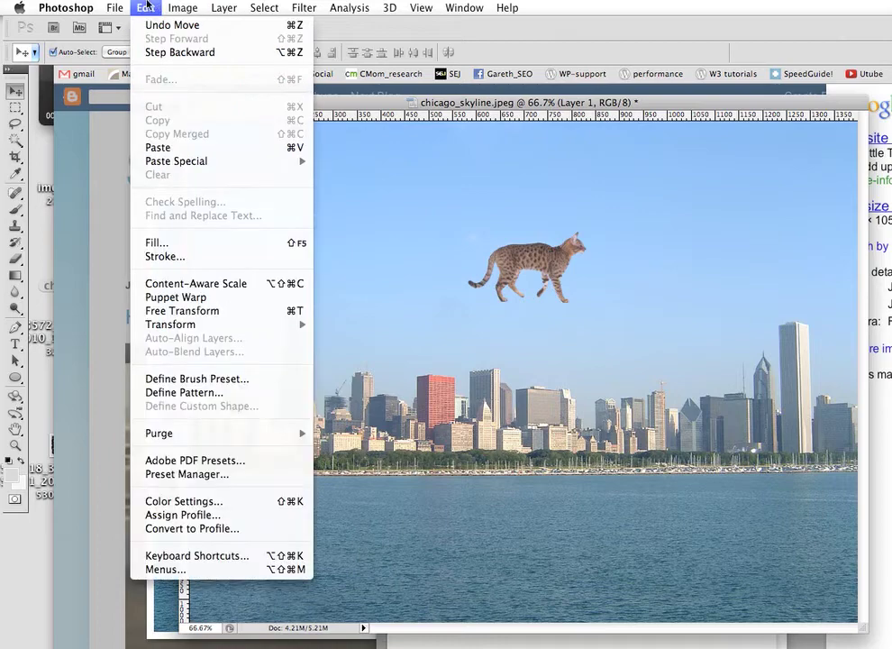
mouse_move(213, 329)
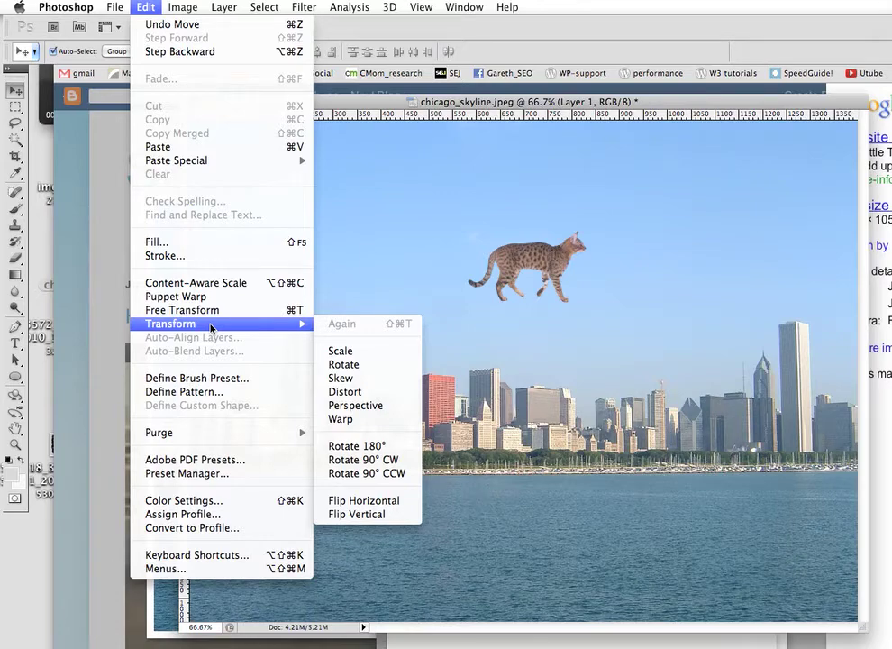
left_click(451, 103)
key("super+t")
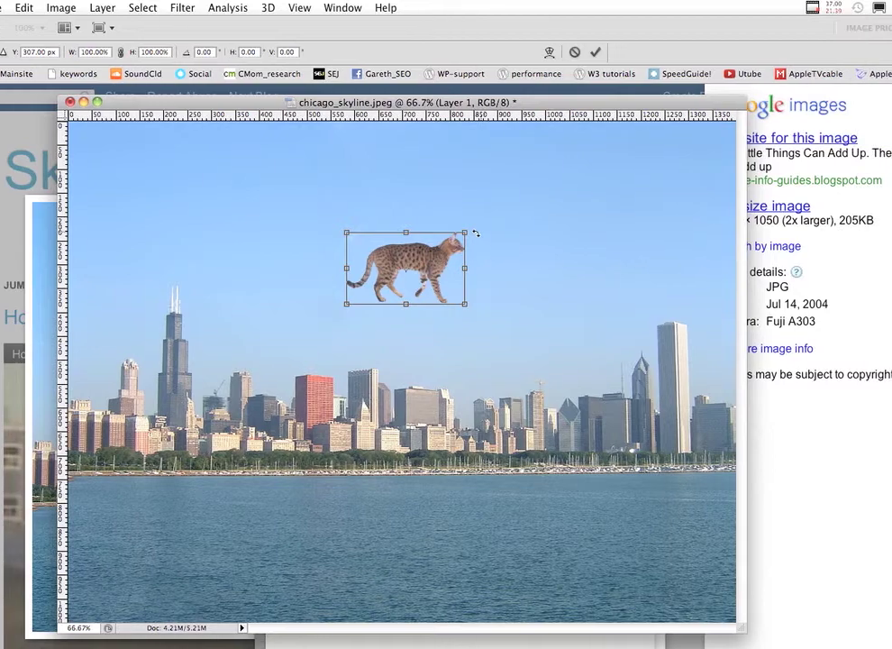
Rotate the cat about -23.4° and shrink it to roughly 47%, then commit the transform
left_click_drag(449, 232, 434, 201)
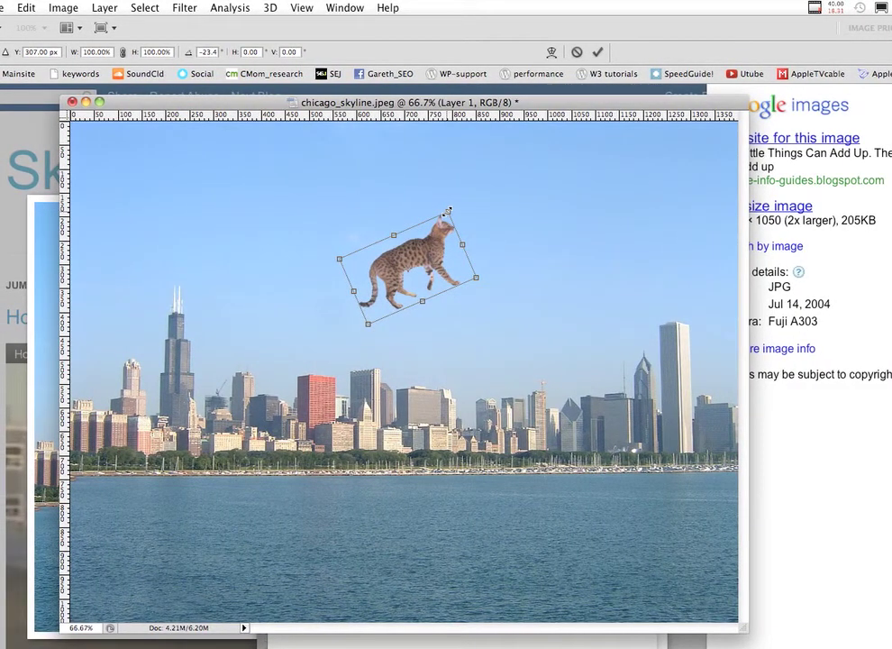
left_click_drag(448, 211, 412, 258)
left_click_drag(445, 260, 436, 270)
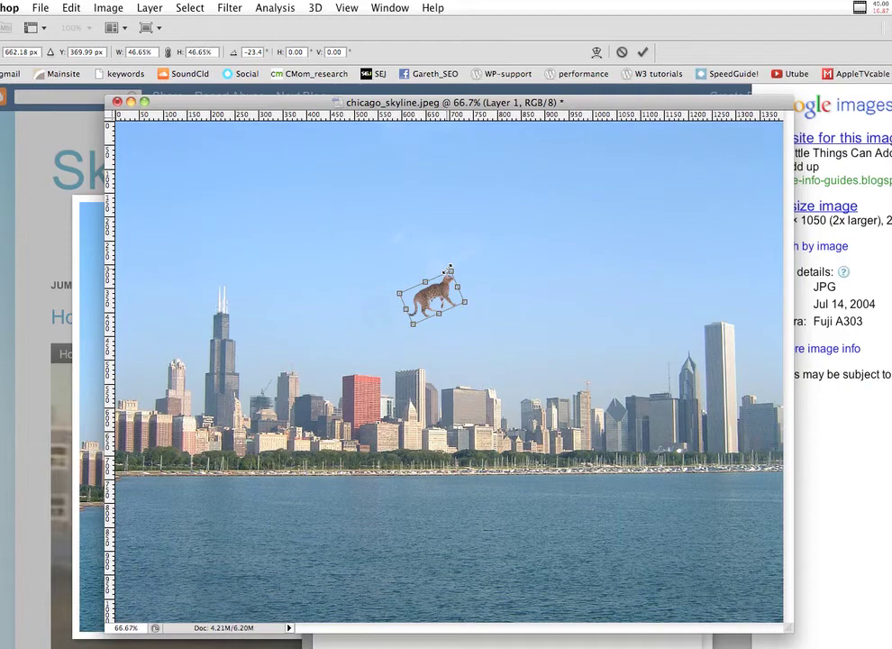
key("Return")
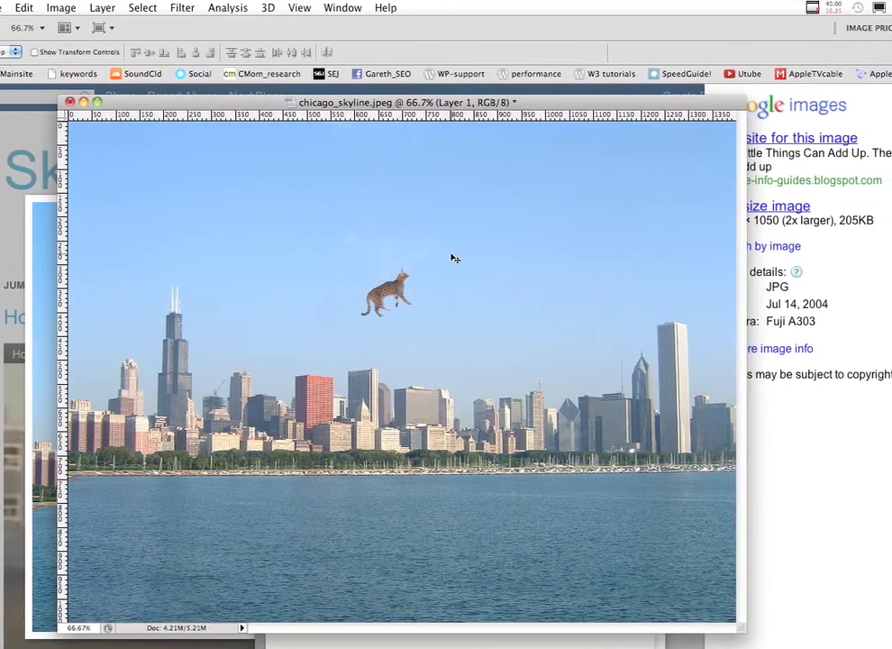